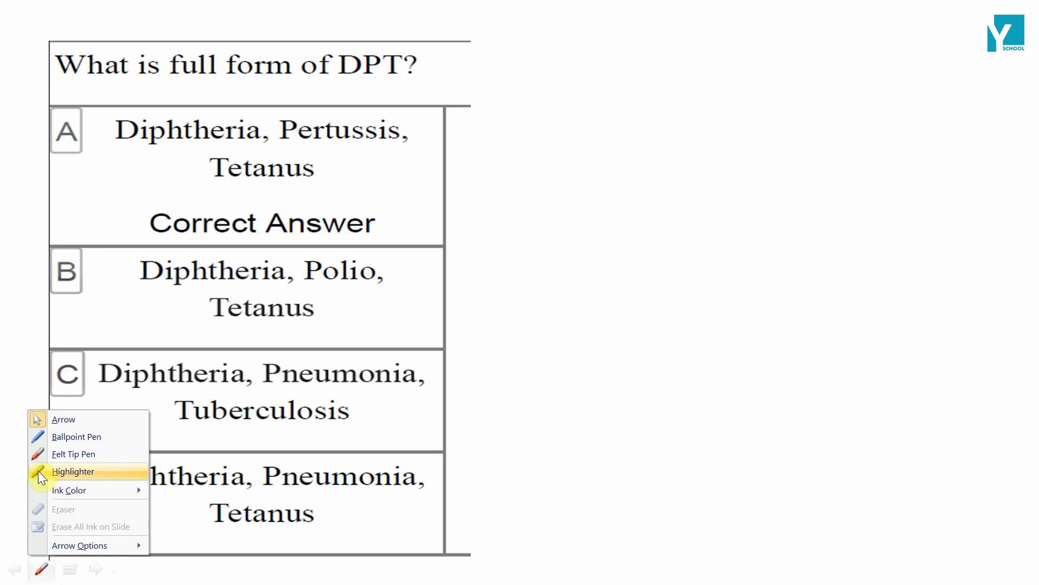
# Step: Pick the red pen from the pointer options to circle 'DPT' in the question
pyautogui.click(57, 471)
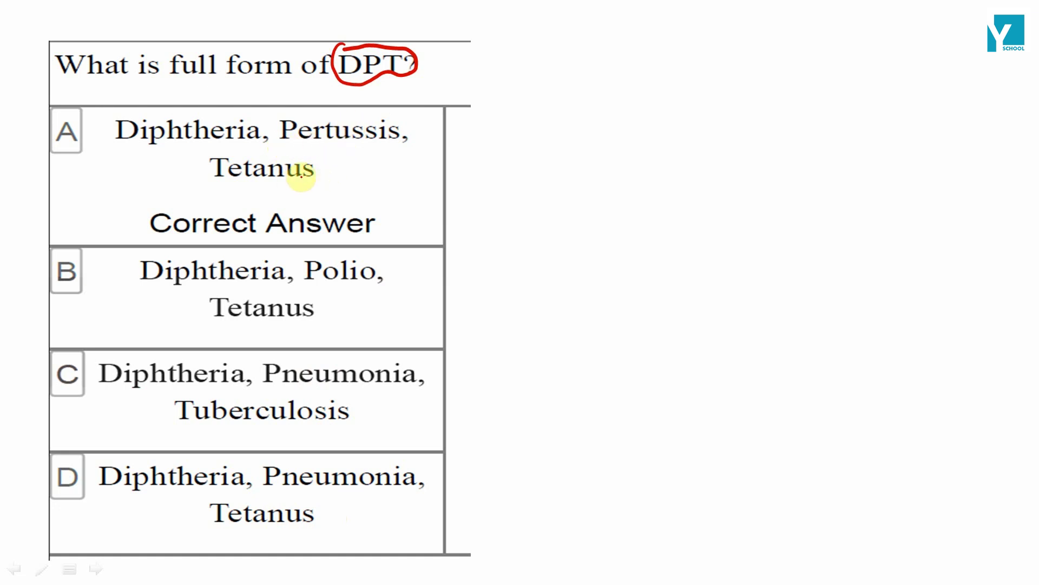
# Step: Underline 'Pertussis' in option A with red pen ink
pyautogui.moveTo(304, 147); pyautogui.dragTo(386, 140)
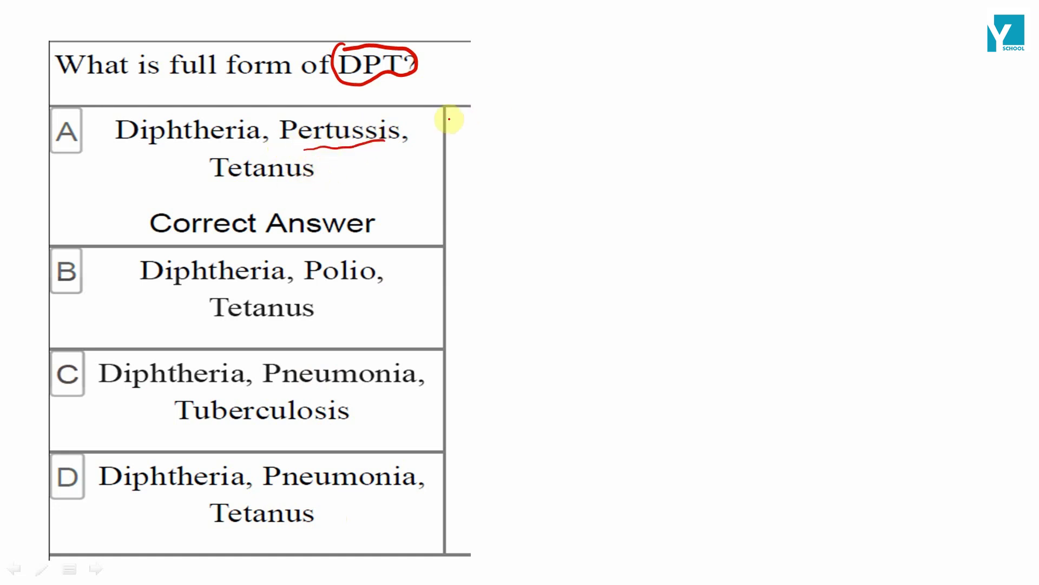